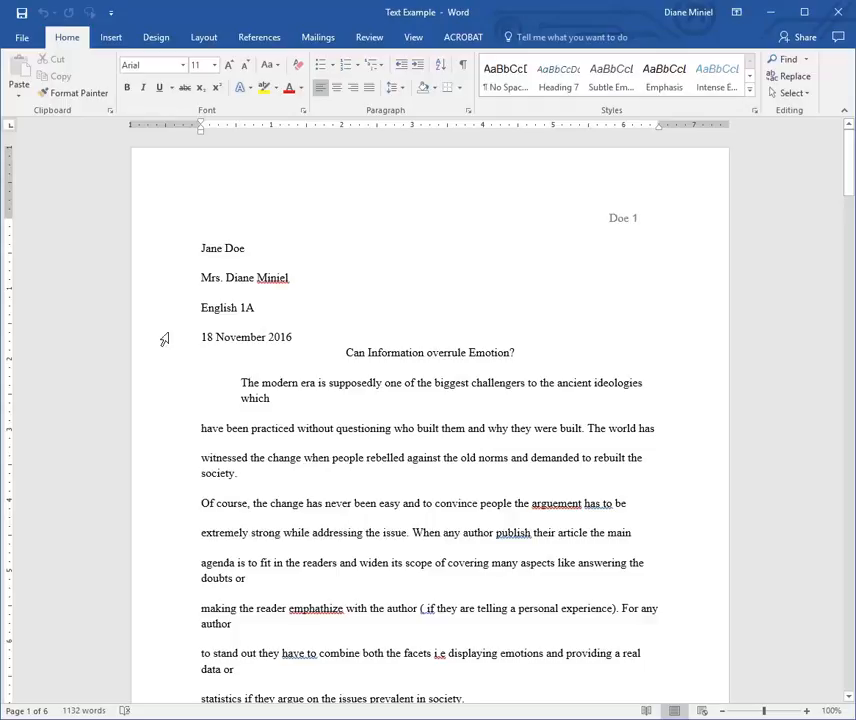
Select and then deselect the 'witnessed' paragraph to inspect how it is broken.
mouse_move(848, 180)
left_mouse_down()
mouse_move(852, 252)
mouse_move(853, 170)
left_mouse_up()
left_click(220, 469)
triple_click(224, 472)
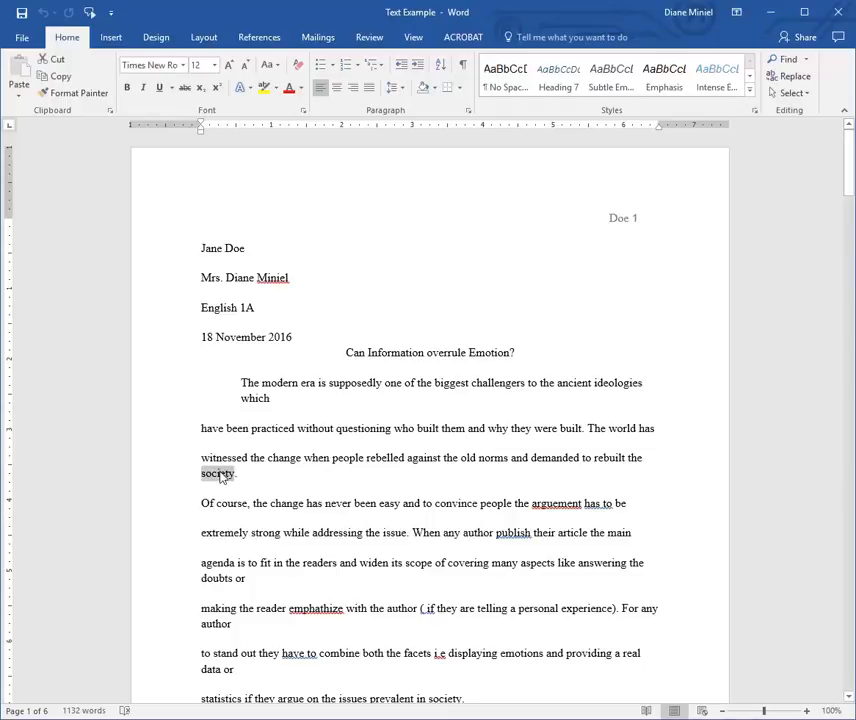
left_click(217, 578)
mouse_move(846, 185)
left_mouse_down()
mouse_move(849, 232)
mouse_move(847, 185)
left_mouse_up()
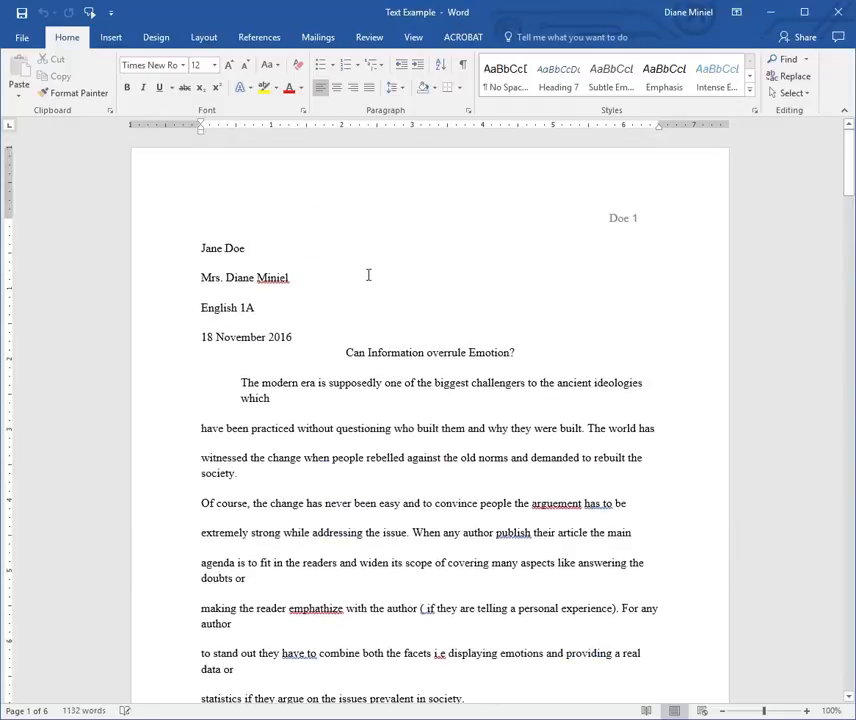
Check the line ends in the title and first paragraph, then turn on Show/Hide ¶.
left_click(403, 354)
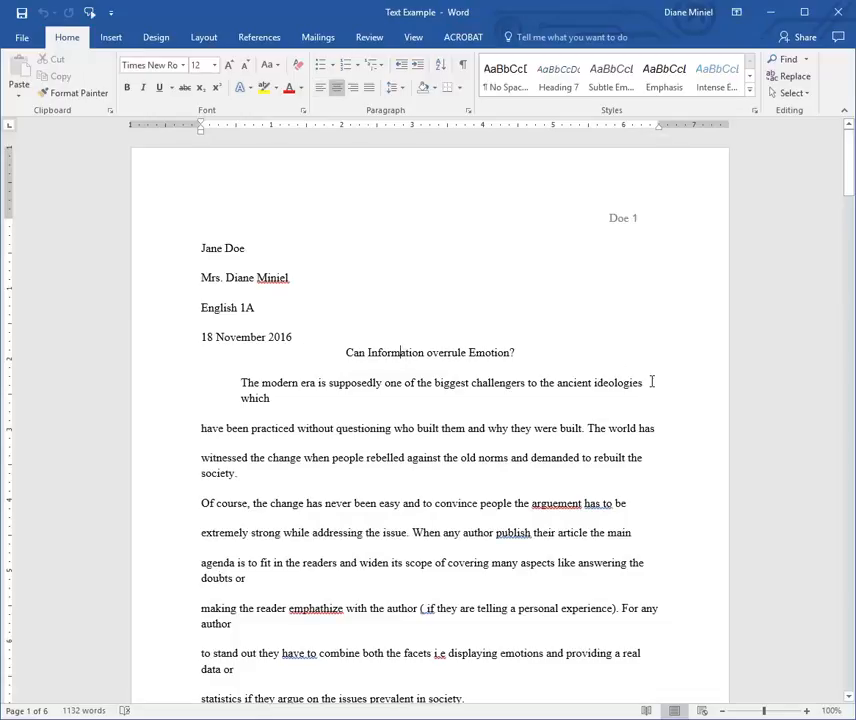
left_click(651, 381)
left_click(663, 433)
left_click(648, 461)
left_click(640, 505)
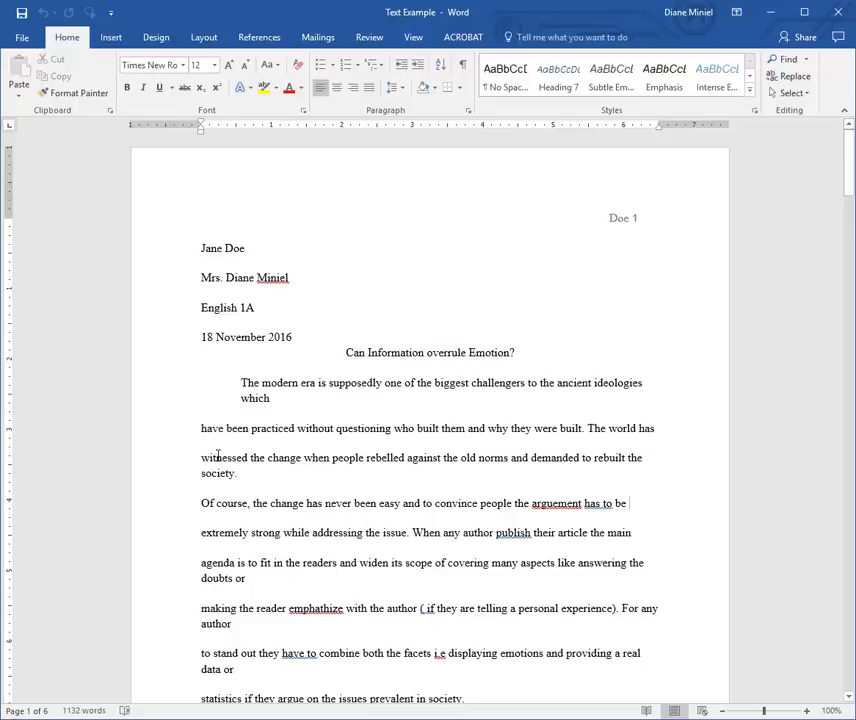
left_click(282, 388)
left_click(279, 398)
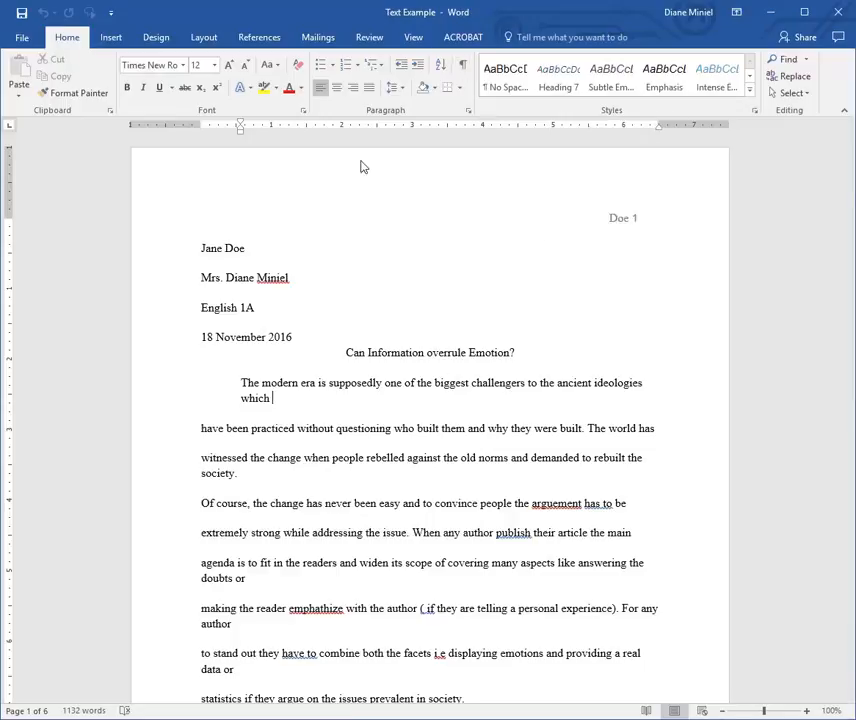
left_click(462, 64)
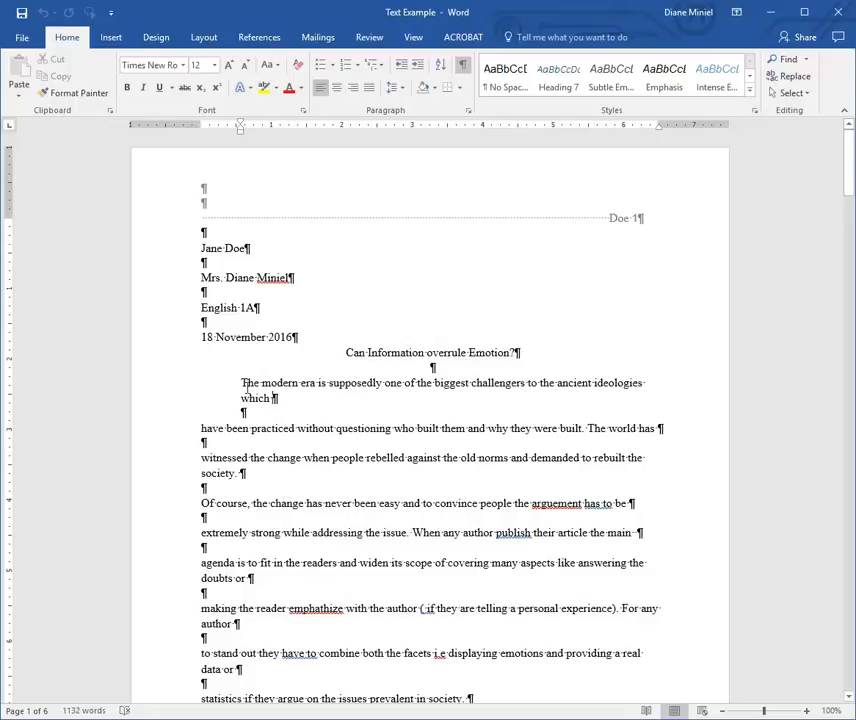
Join the 'have been', 'witnessed', 'Of course' and 'extremely strong' lines into the paragraph.
left_click(307, 412)
left_click(199, 430)
key("BackSpace")
key("BackSpace")
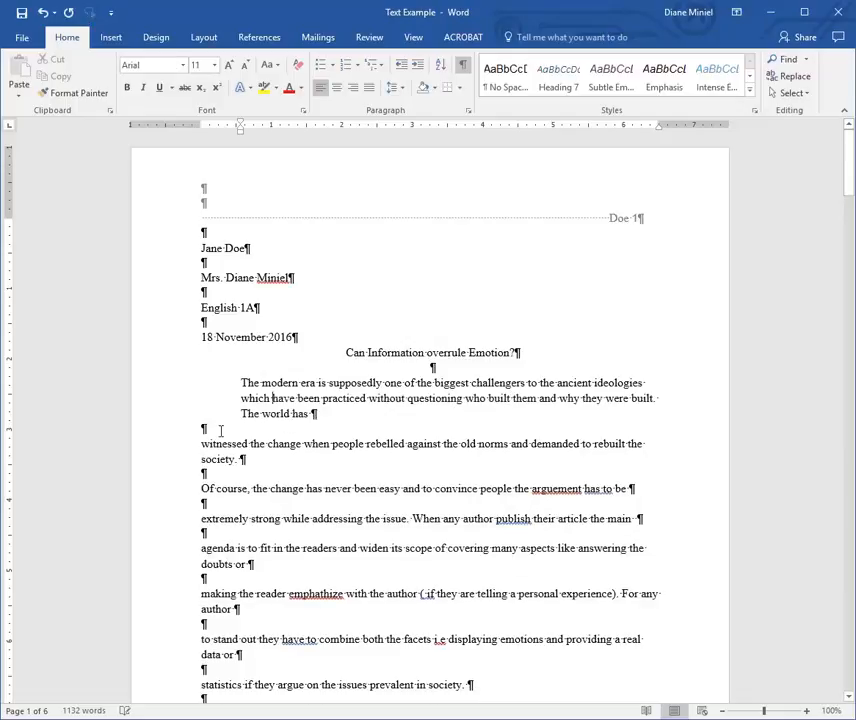
key("BackSpace")
key("BackSpace")
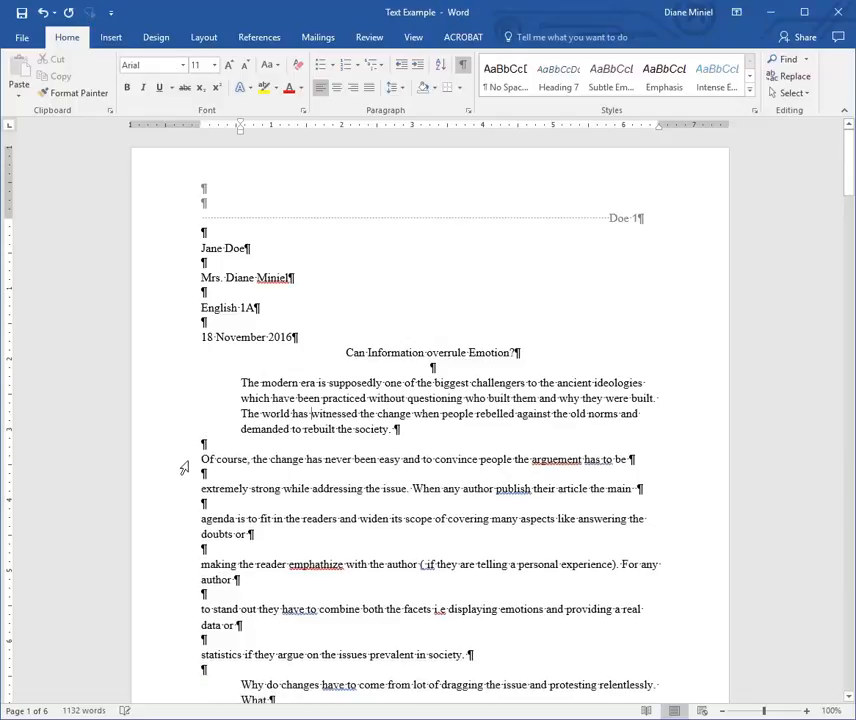
key("BackSpace")
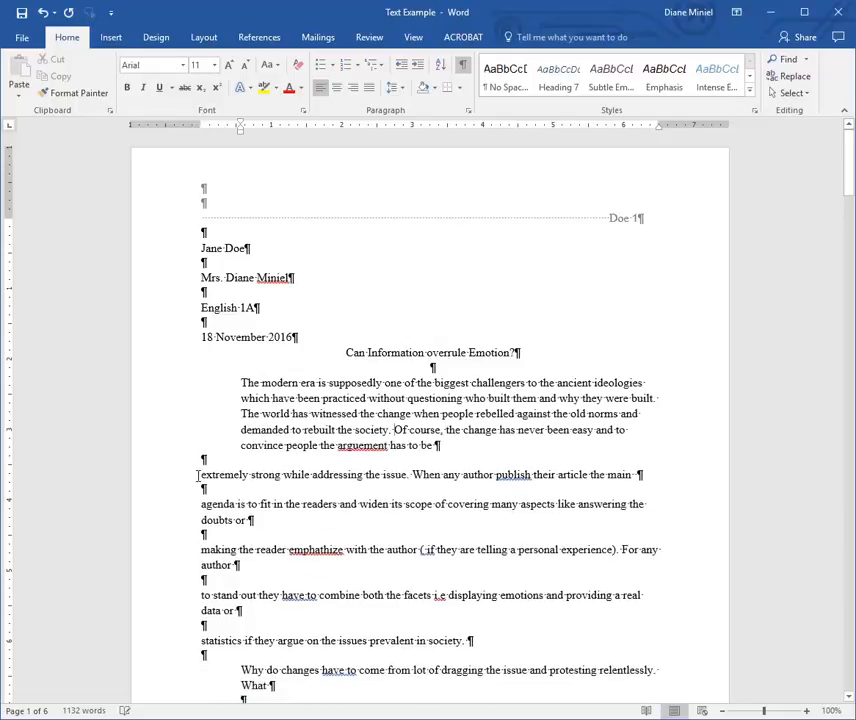
key("BackSpace")
key("BackSpace")
Join the 'agenda', 'making the reader', 'to stand out' and 'statistics' lines into the paragraph.
left_click(196, 489)
key("BackSpace")
key("BackSpace")
left_click(200, 505)
key("BackSpace")
key("BackSpace")
left_click(188, 518)
key("BackSpace")
key("BackSpace")
left_click(193, 550)
key("BackSpace")
key("BackSpace")
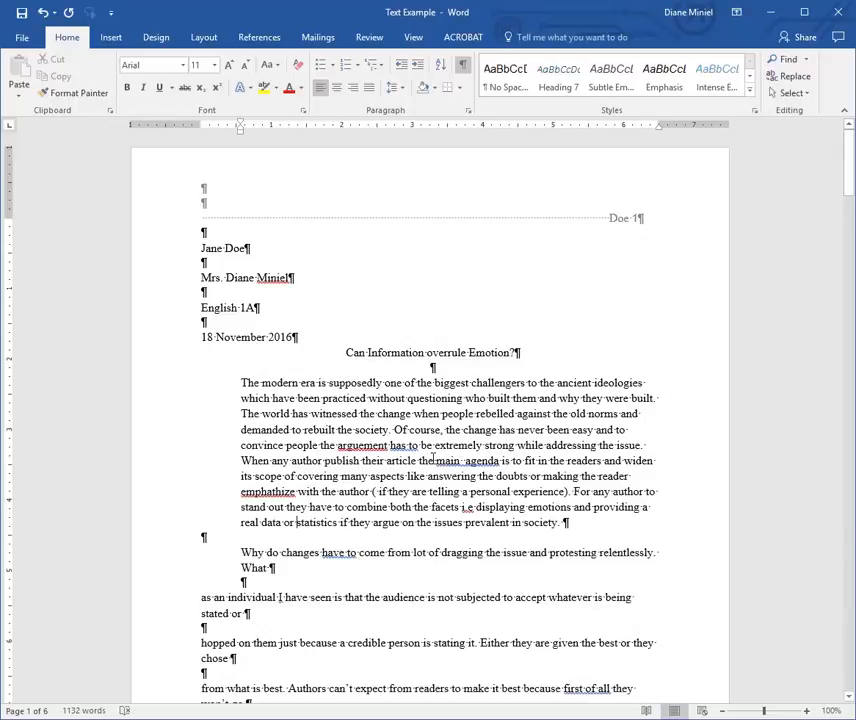
left_click(241, 383)
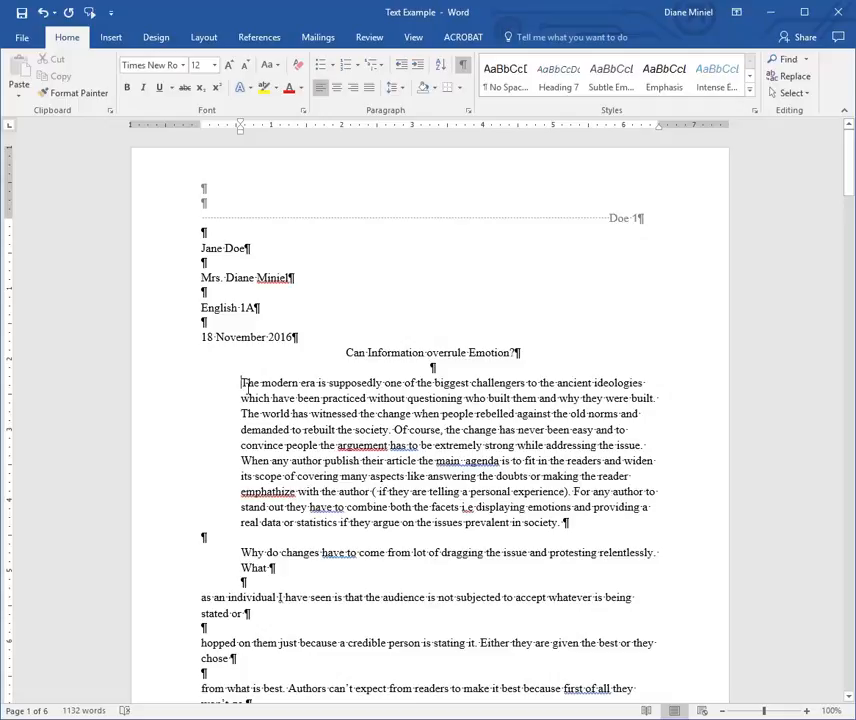
Remove the first paragraph's indent and the blank lines around the title, date, English 1A and name lines.
key("BackSpace")
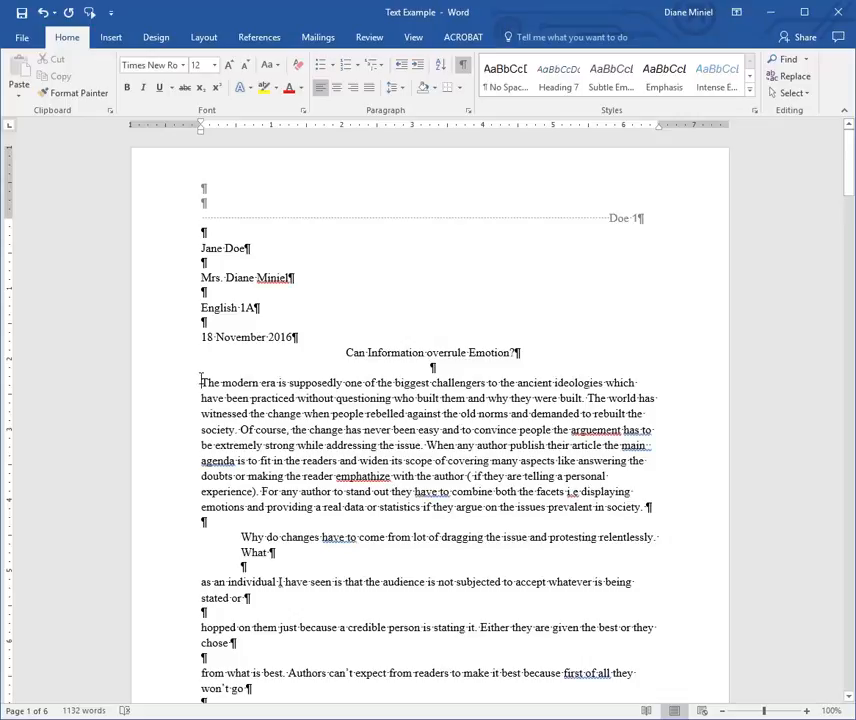
key("BackSpace")
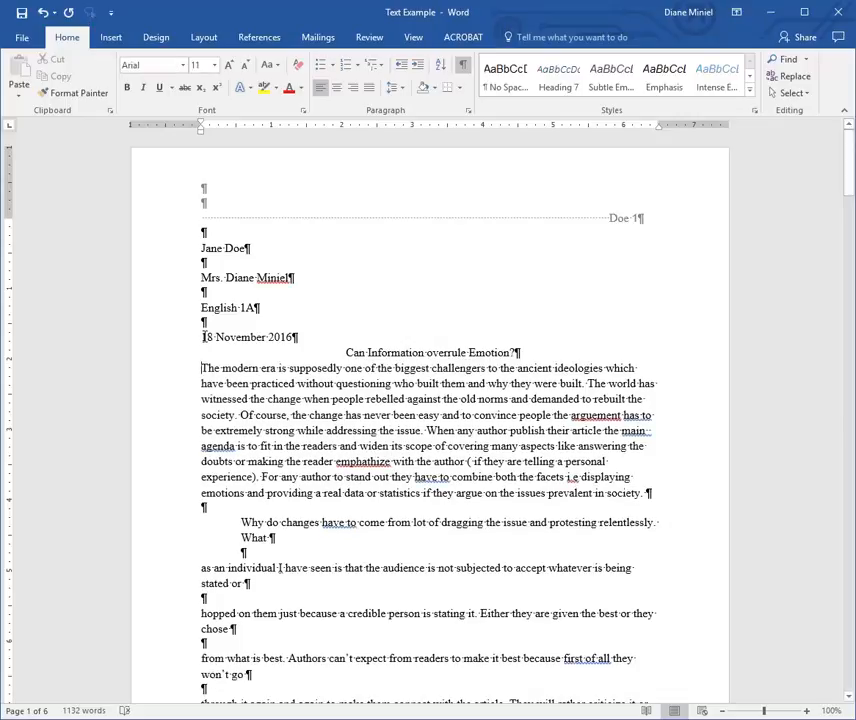
left_click(201, 337)
key("BackSpace")
left_click(199, 308)
key("BackSpace")
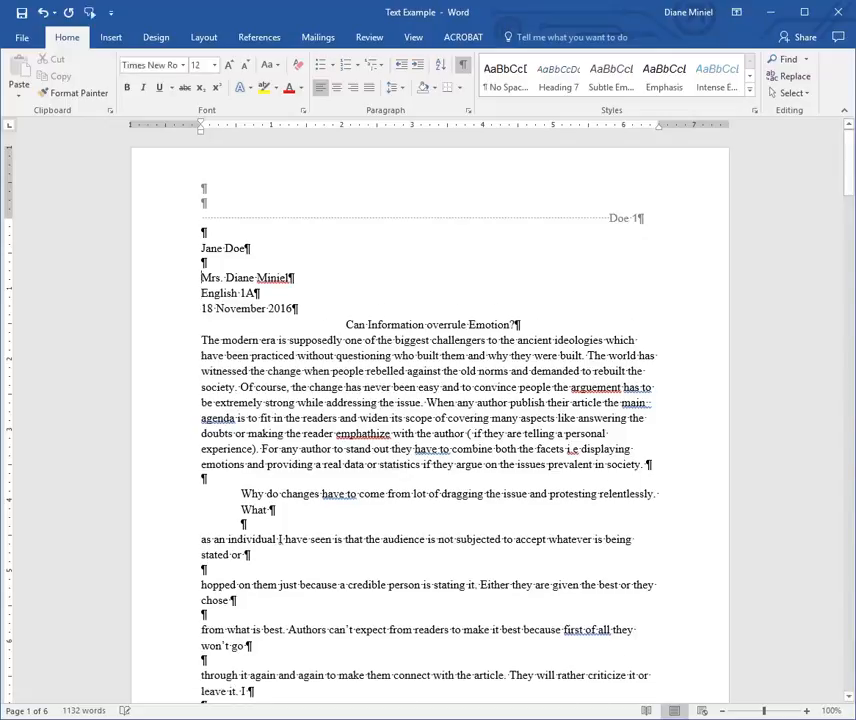
left_click(199, 278)
key("BackSpace")
left_click(198, 249)
key("BackSpace")
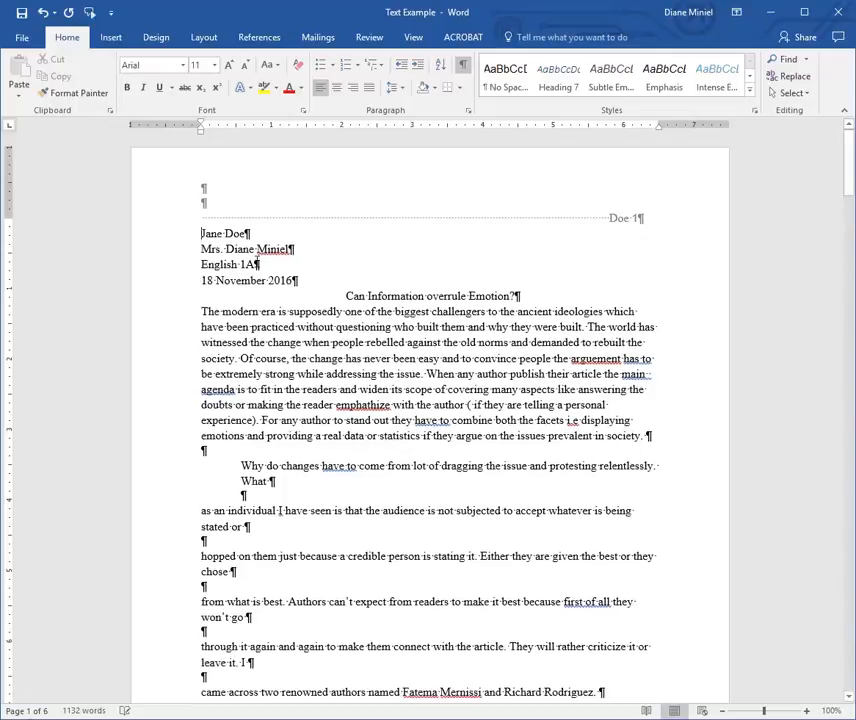
Set Double line spacing on the heading, title and first paragraph in the Paragraph dialog.
left_click_drag(202, 234, 652, 437)
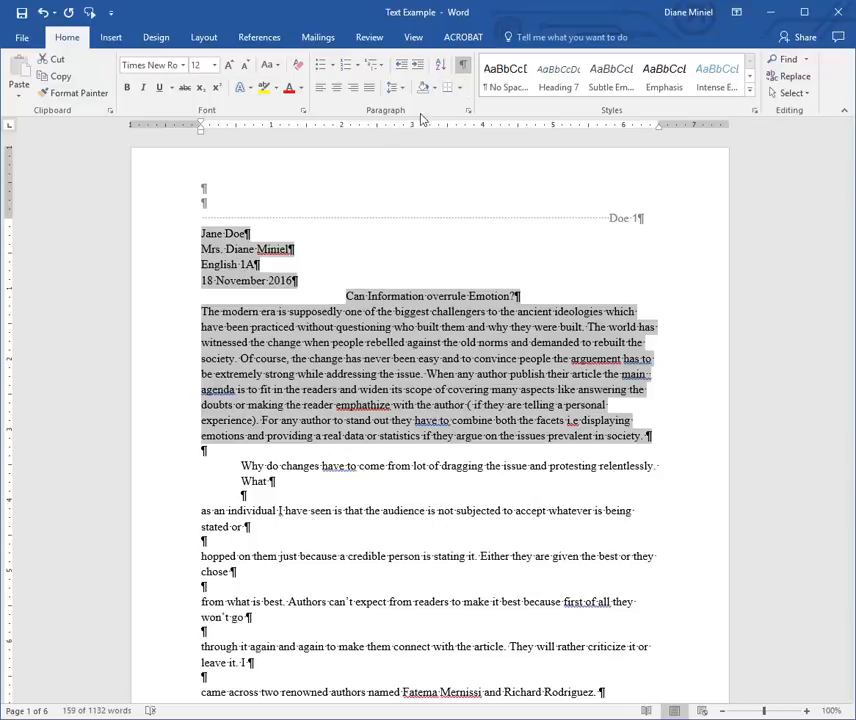
left_click(468, 111)
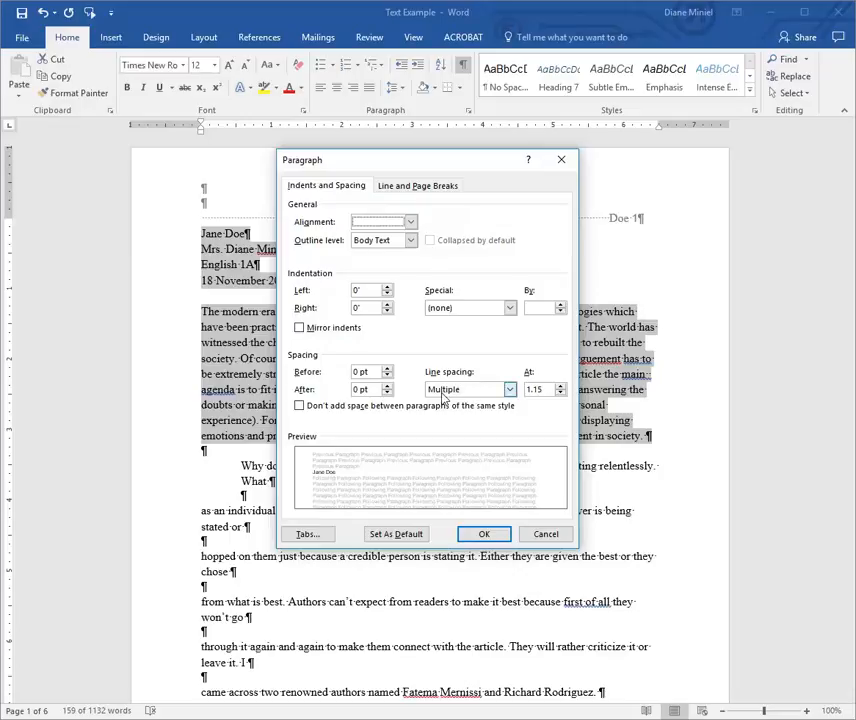
left_click(509, 390)
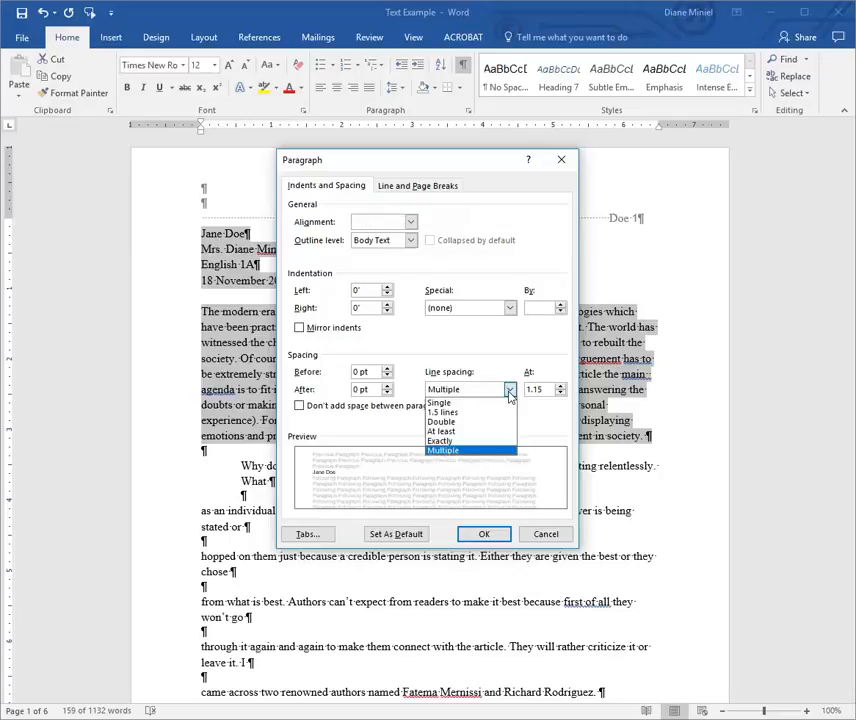
left_click(443, 422)
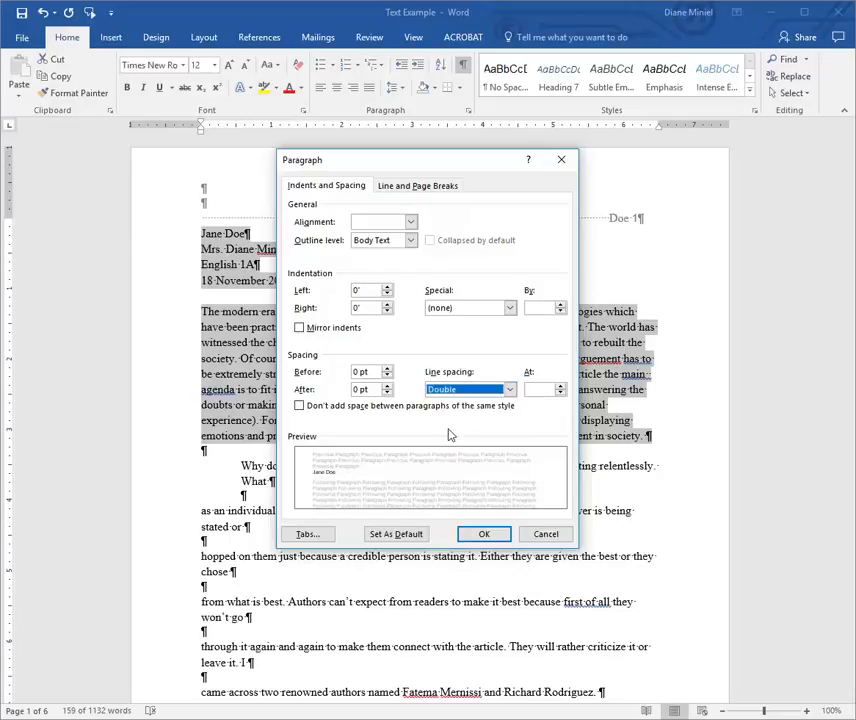
left_click(483, 533)
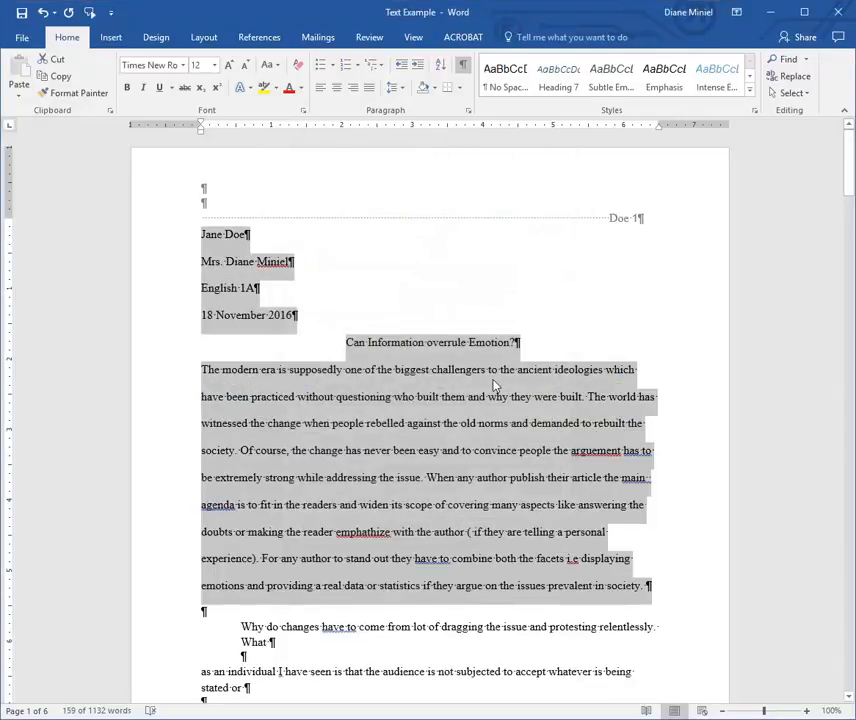
left_click(295, 251)
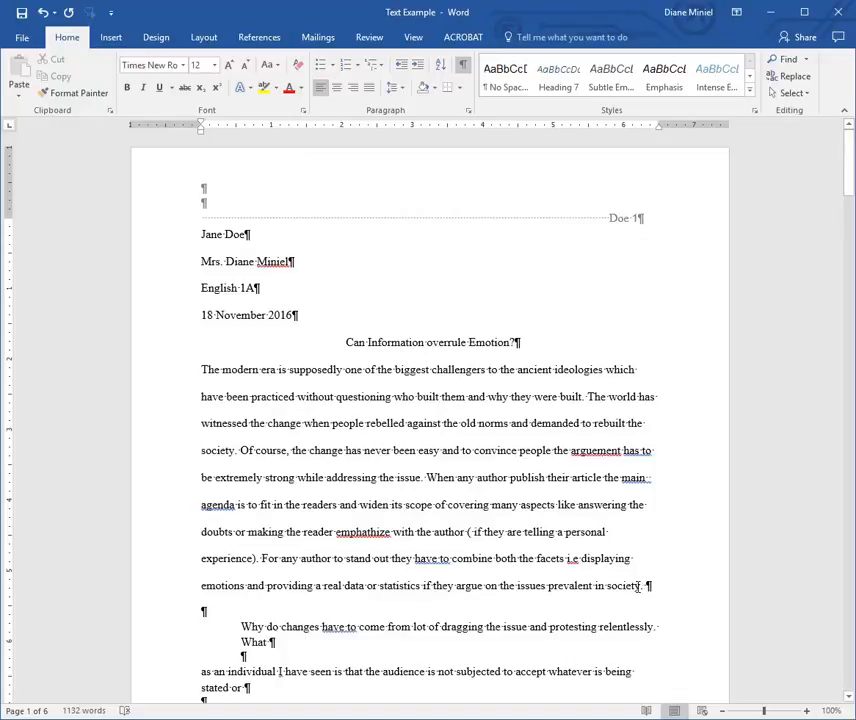
left_click(197, 370)
left_click(207, 371)
key("Tab")
key("BackSpace")
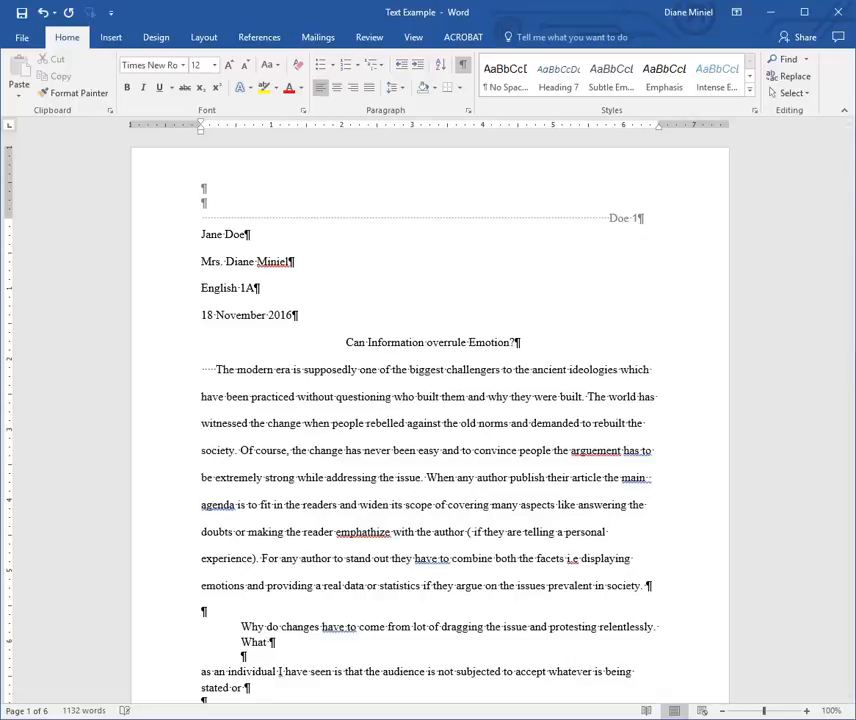
key("BackSpace")
key("BackSpace")
key("BackSpace")
key("BackSpace")
key("BackSpace")
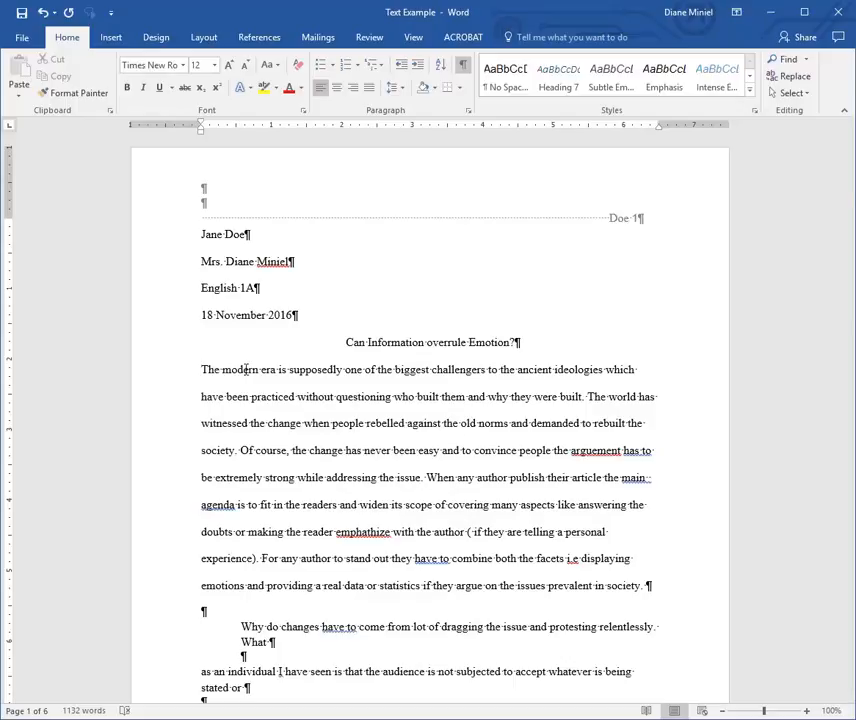
left_click(203, 370)
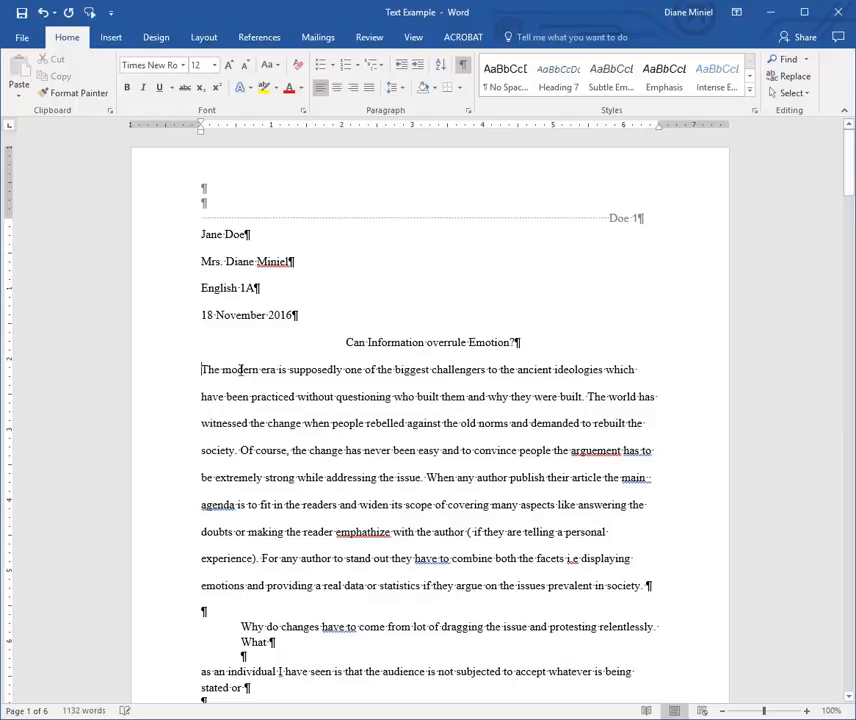
key("Tab")
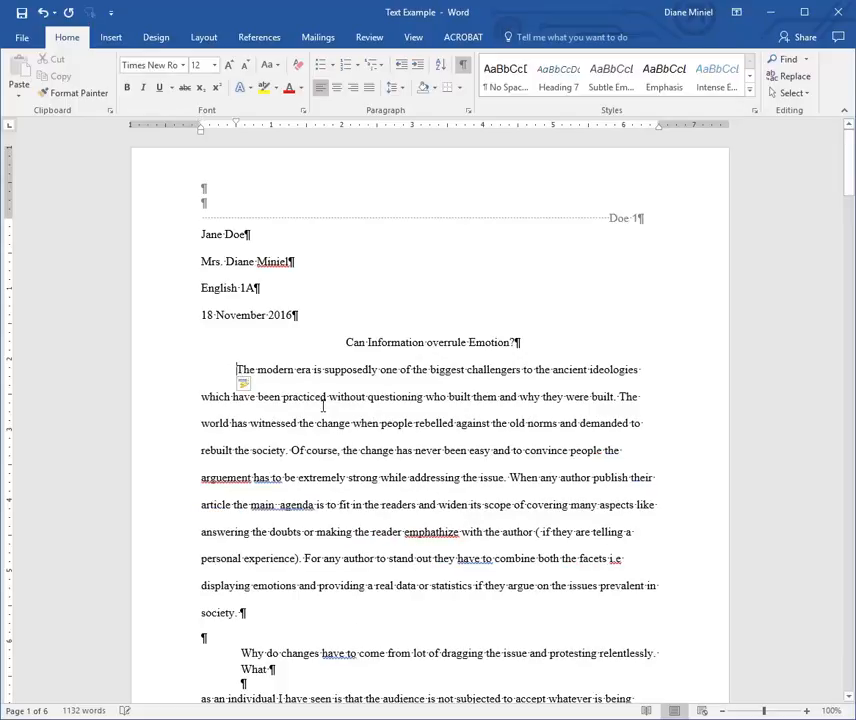
key("ctrl+z")
key("ctrl+z")
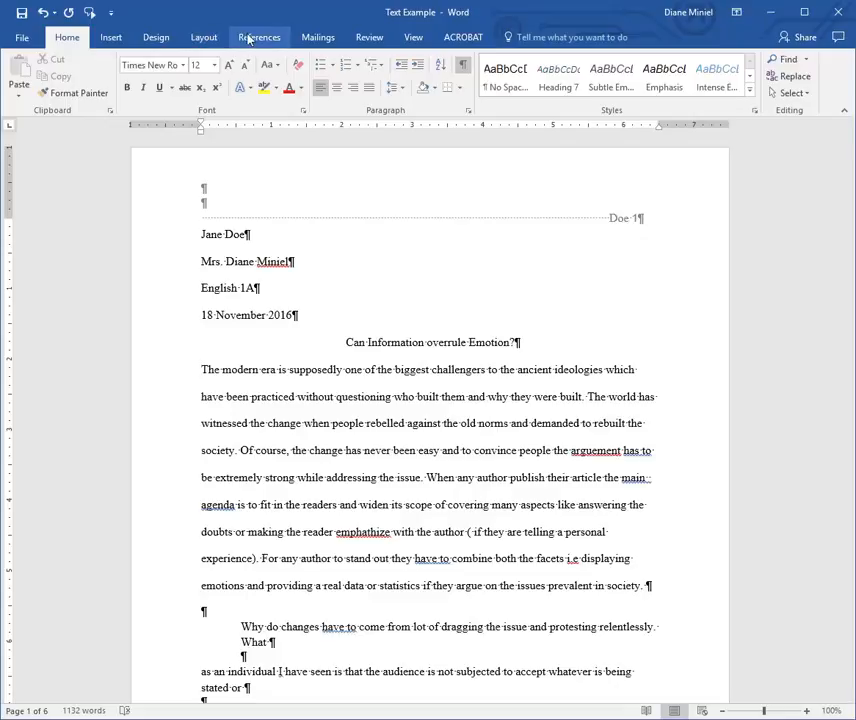
With the ruler shown, drag the First Line Indent marker to 0.5" for 'The modern era' paragraph.
left_click(413, 38)
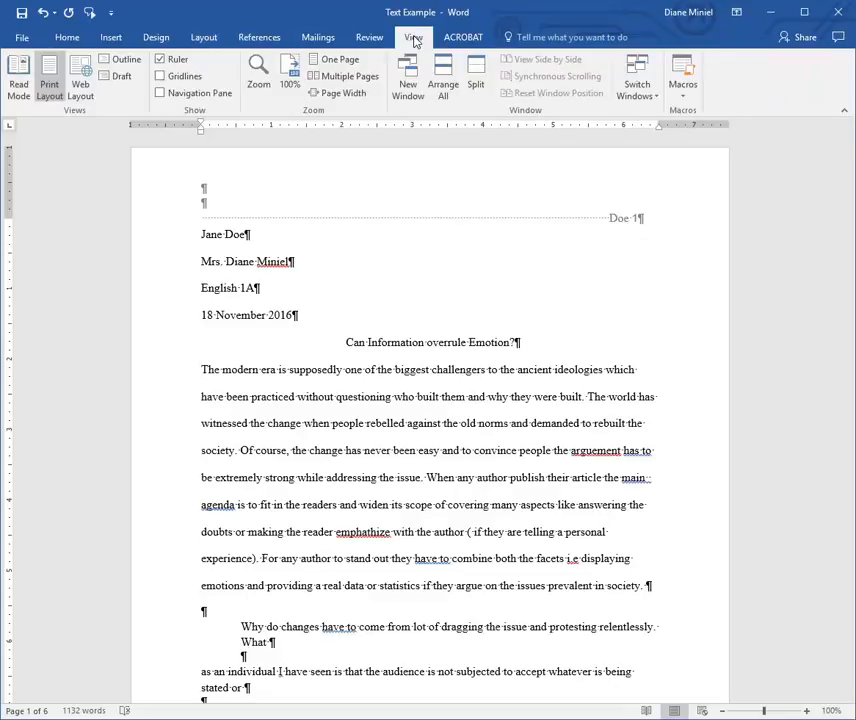
left_click(177, 64)
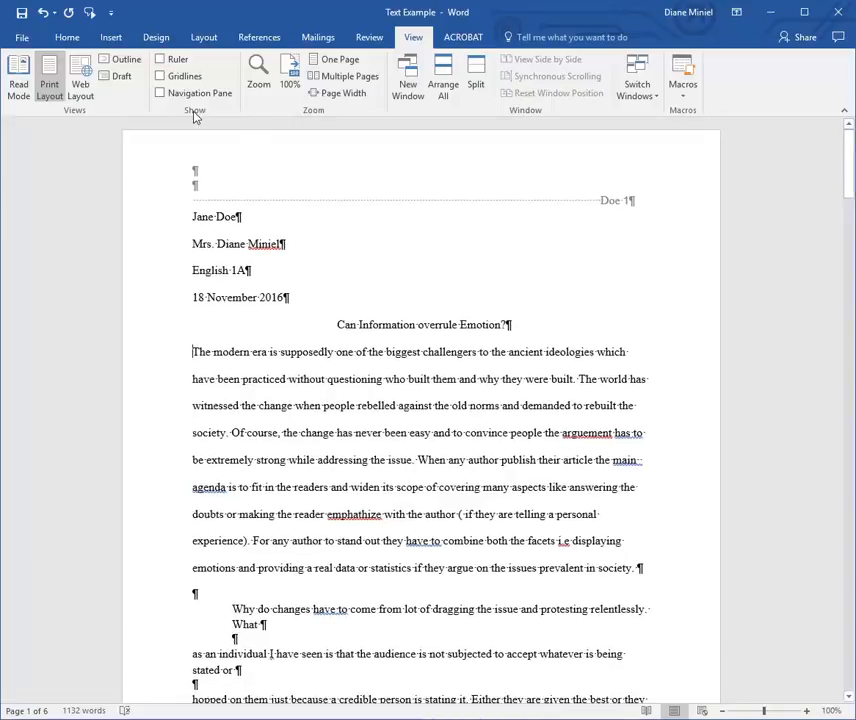
left_click(175, 60)
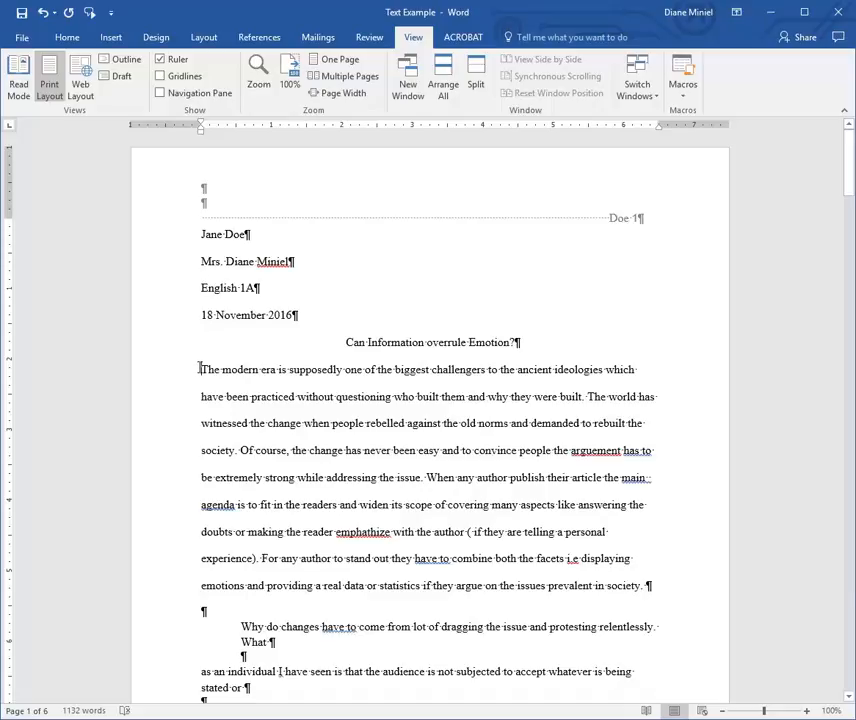
mouse_move(203, 134)
left_mouse_down()
mouse_move(277, 143)
mouse_move(202, 155)
mouse_move(201, 137)
left_mouse_up()
left_click_drag(202, 126, 236, 136)
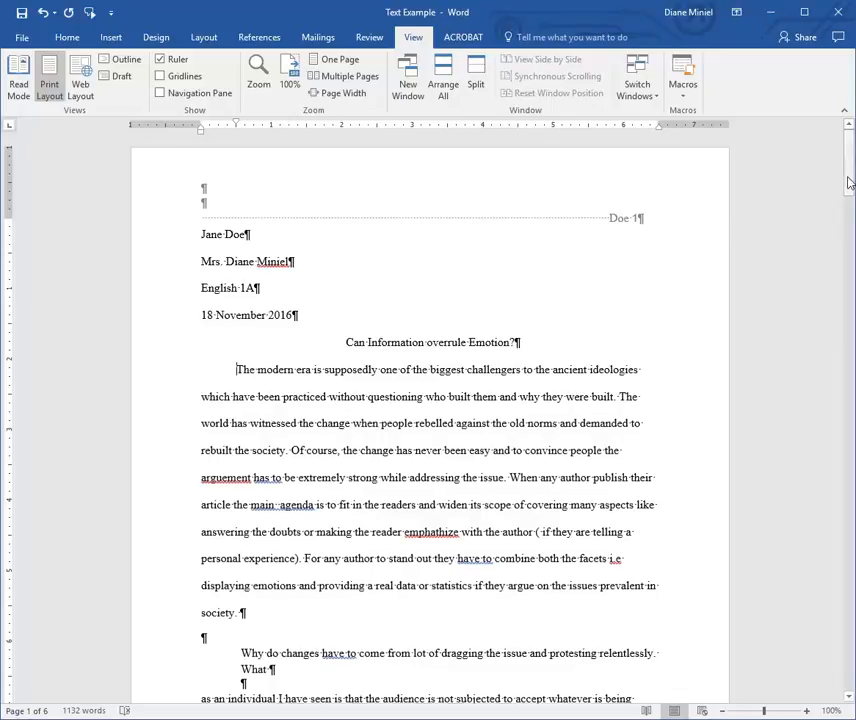
After 'society.', add an indented paragraph of sample gibberish text, then start another paragraph.
scroll(373, 411, "down", 5)
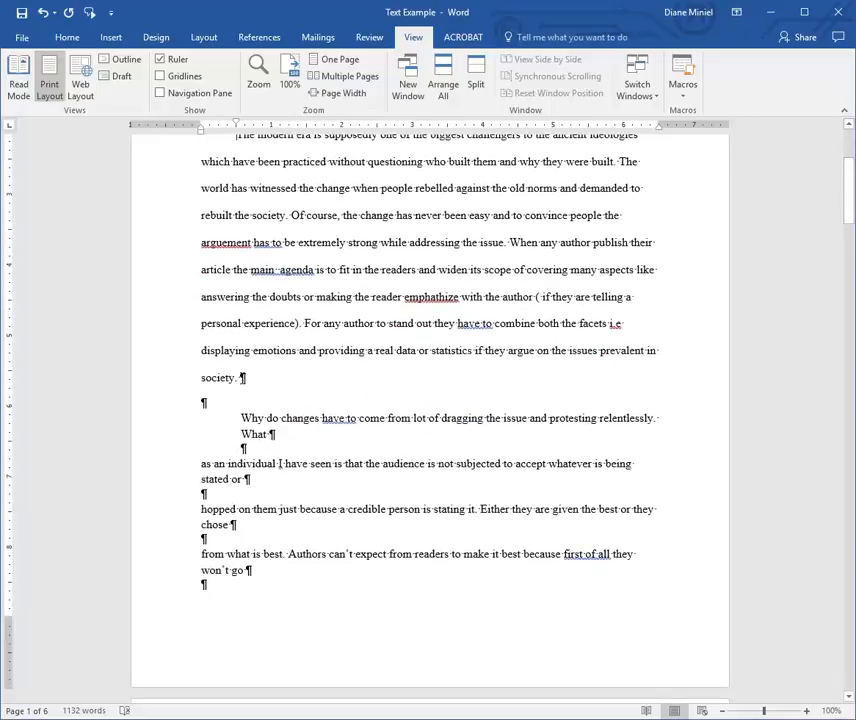
left_click(243, 377)
key("Return")
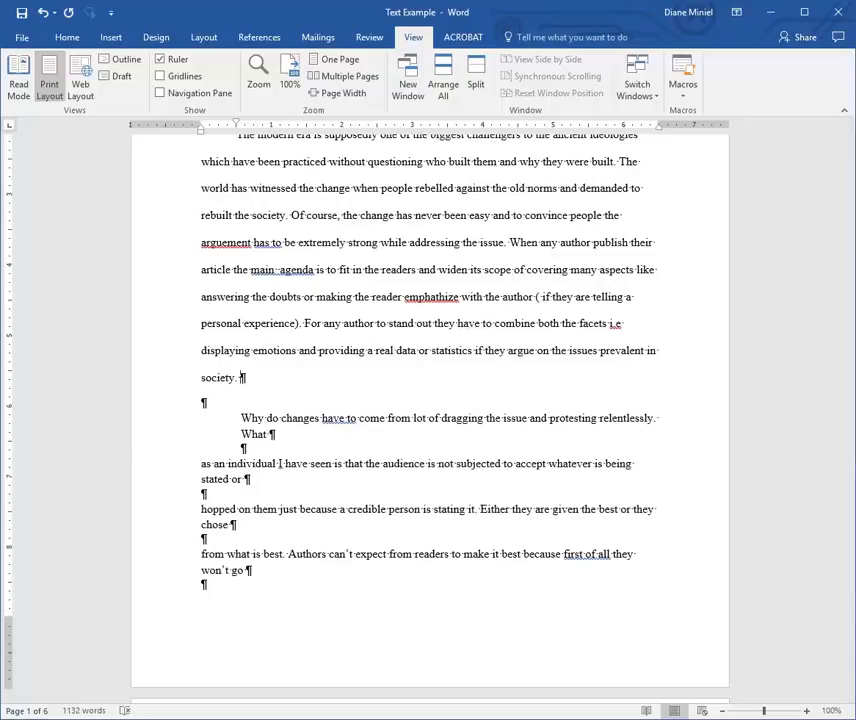
key("Tab")
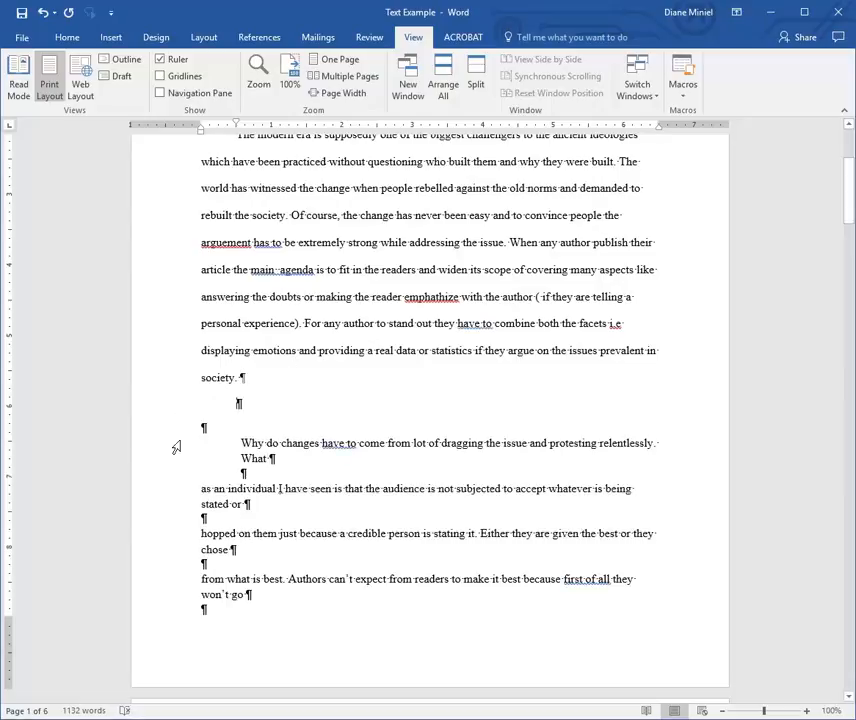
left_click(170, 405)
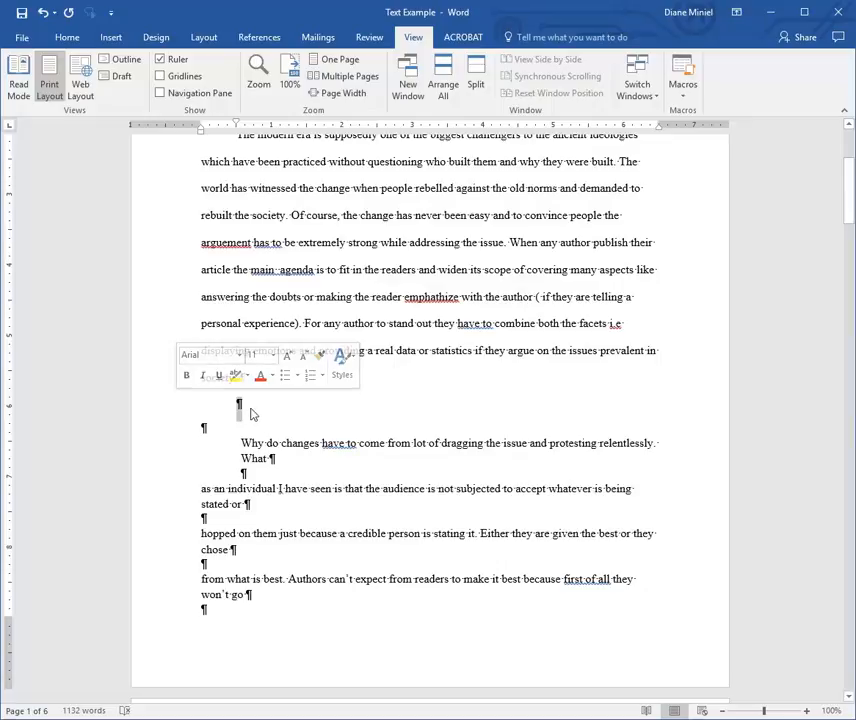
left_click(250, 409)
type("Kskdkdj kld fdkljfdkljf dkjf sdjfdskljf s")
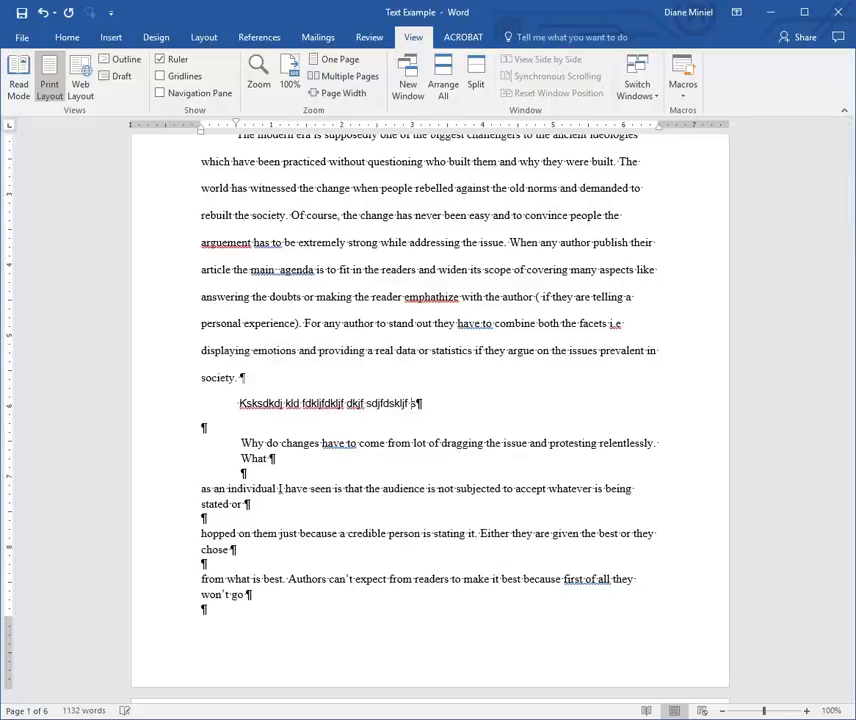
type("kldj dfjds fsdklfj sdklfjsd sd dkjsd fsdklf")
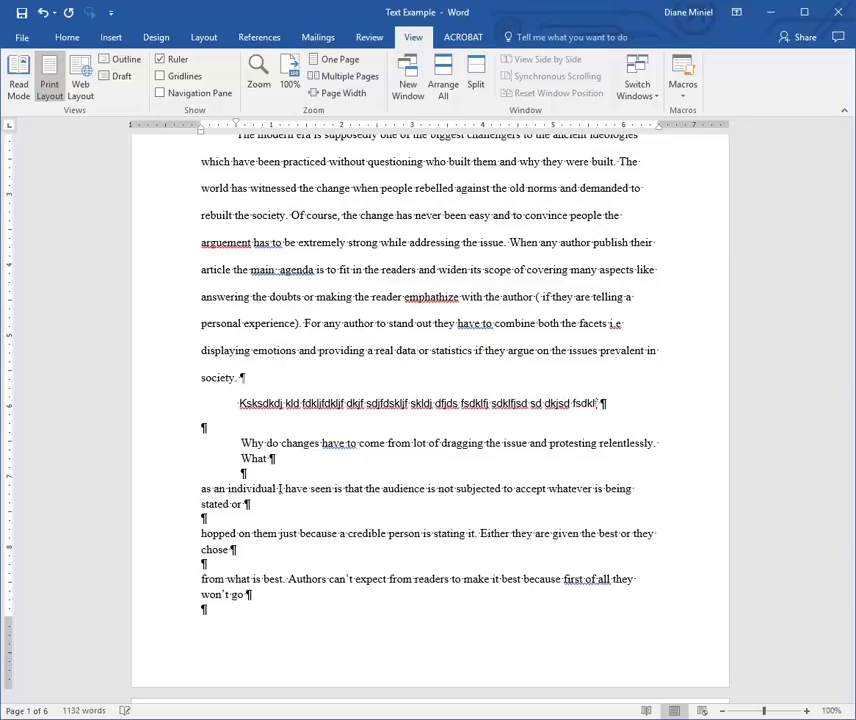
type("  sdfksjdf dj j")
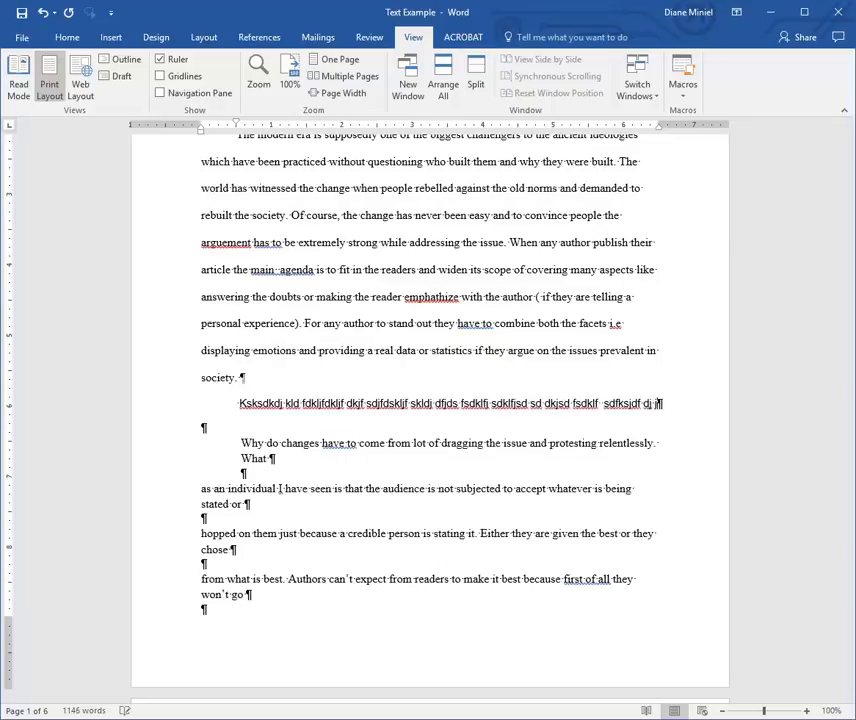
type("kjk dfjdklf sdjfa skldjf akd")
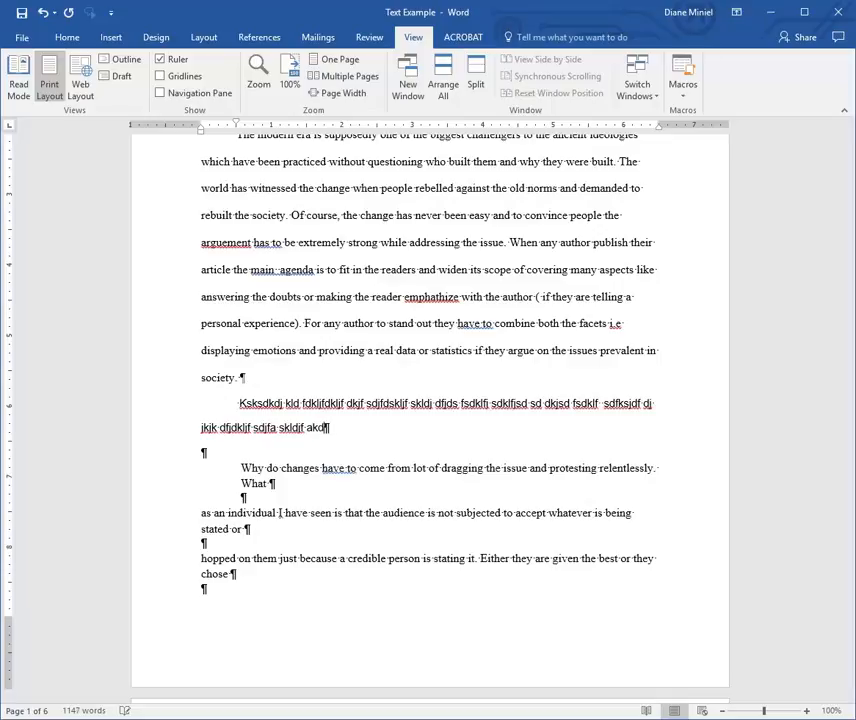
type(" dkljfskldjf dsklfj  dskfsjd fklsdj fdsj")
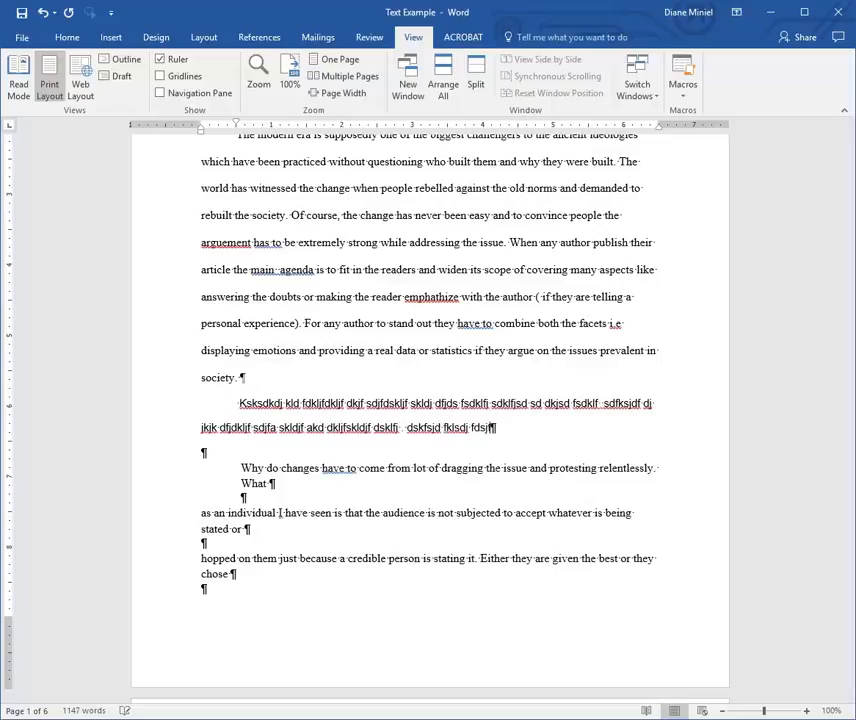
type("fsdklf skldjf dkljkl sdjf skldfjl djfklsj")
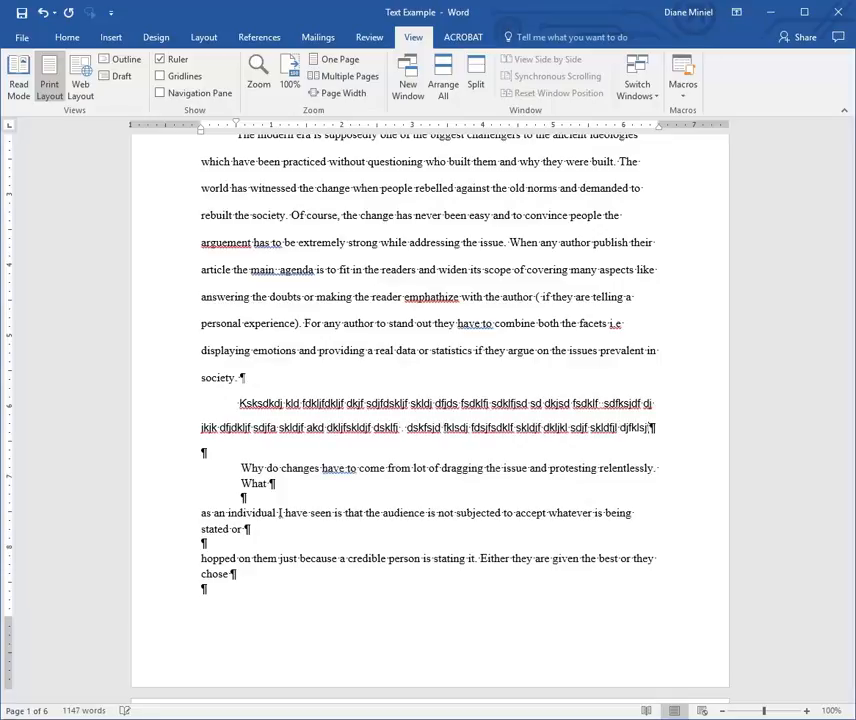
type("f df dsjfklsdjf skldfjskldfjsdklfjdskflsd klfjdkjf skldfj skldjfsd klfjs")
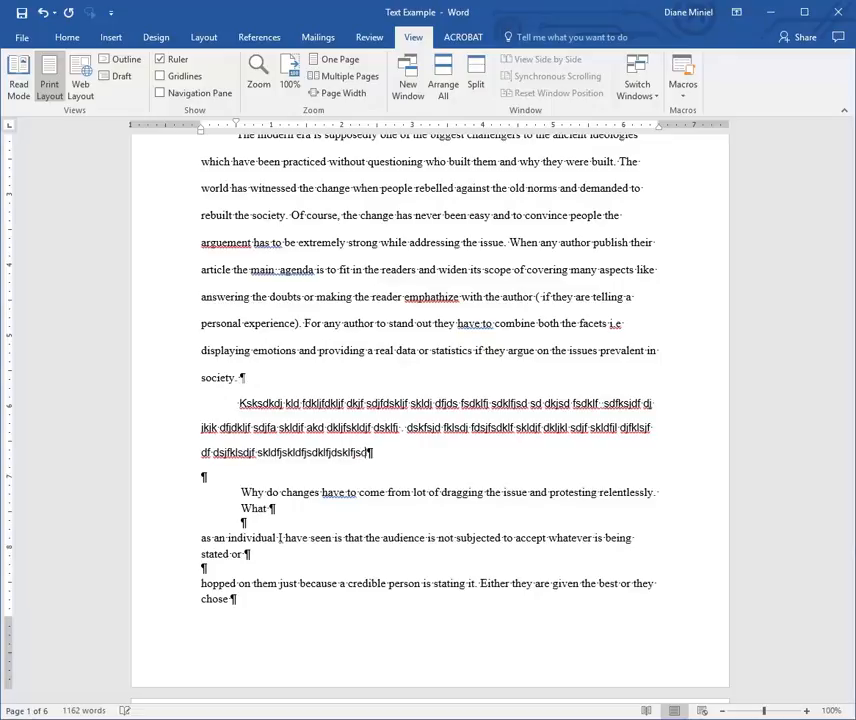
type("ddjklfad")
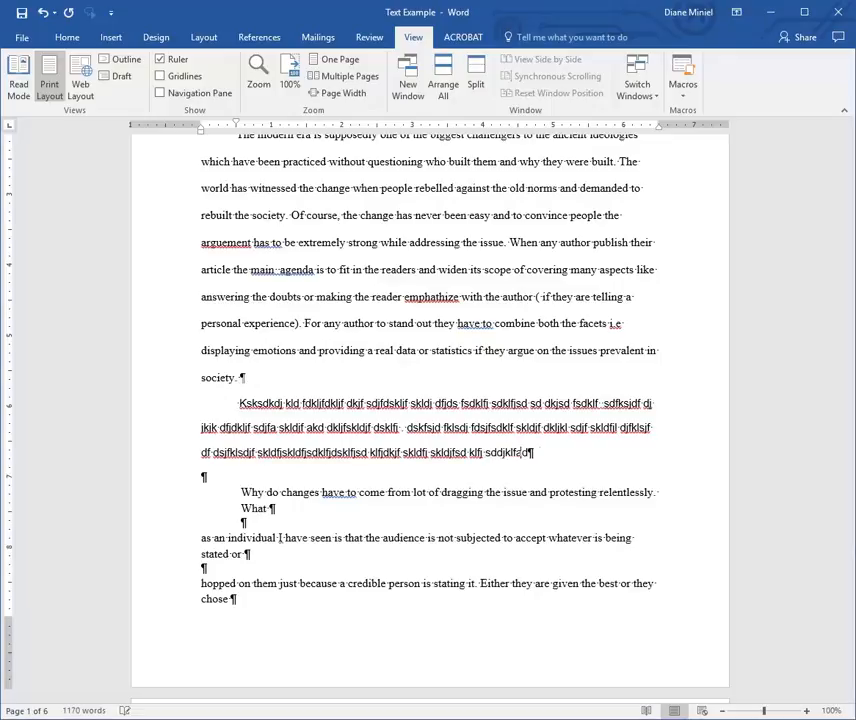
type("j kfsjd klfsdjlf sjdklfsd sdjfksdjf asdk")
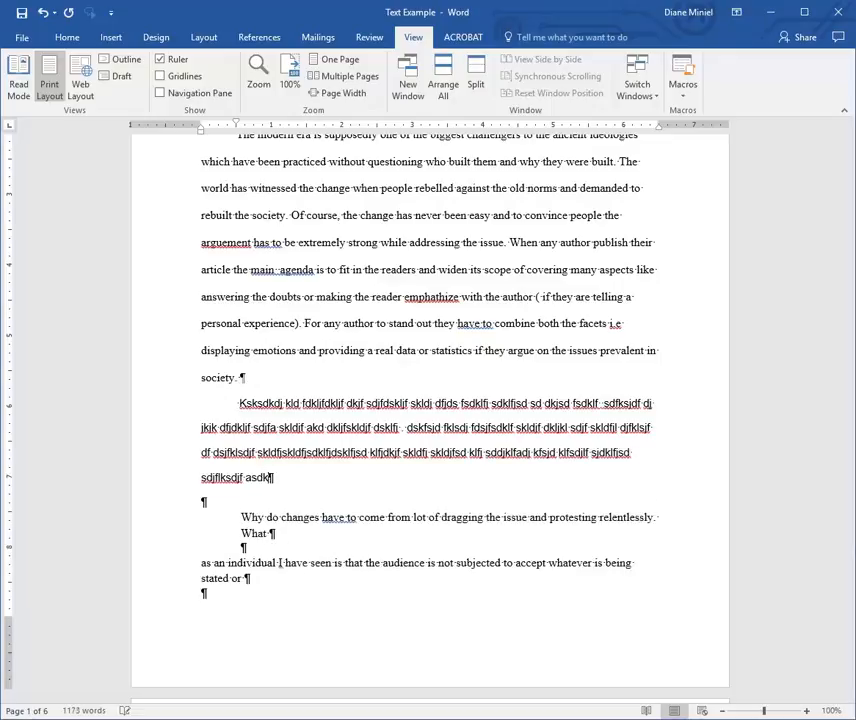
type("sdjf lskdjfl skdjf skldjf sadfklsdjf ksdjf sajdj asdd")
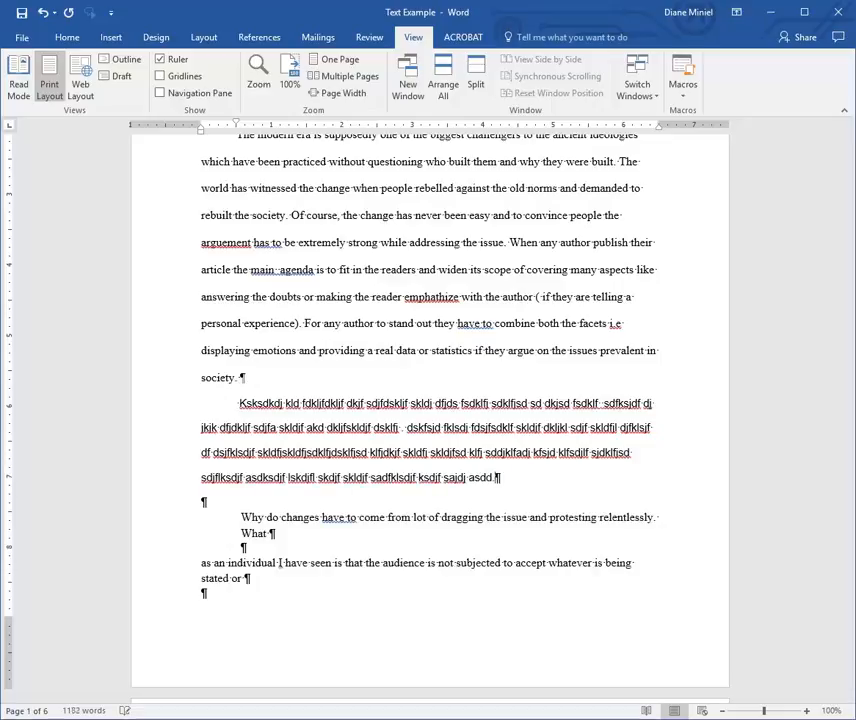
key("Return")
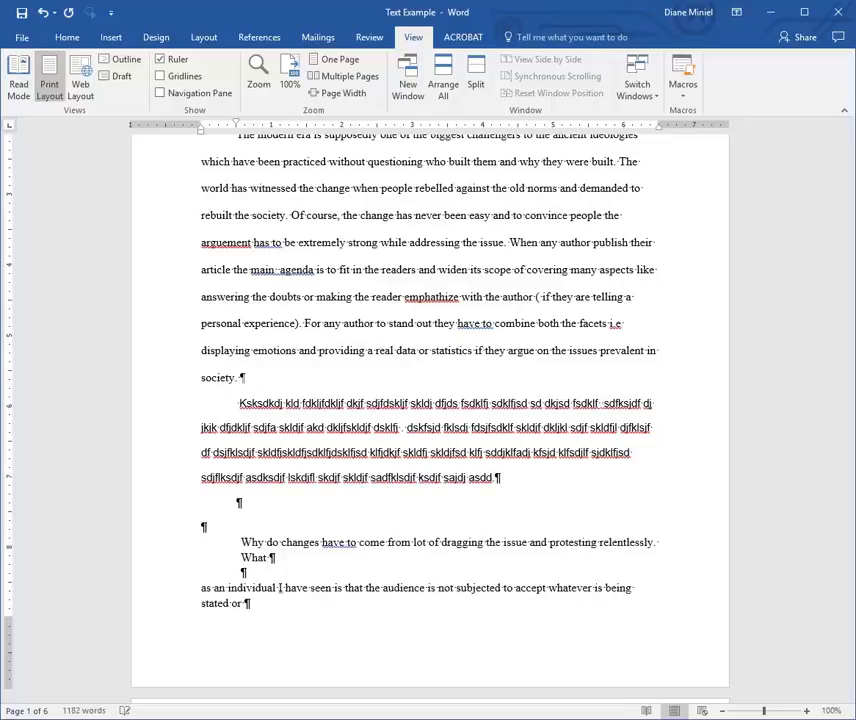
Undo the last change and return to the top, placing the cursor in paragraph one.
left_click(182, 507)
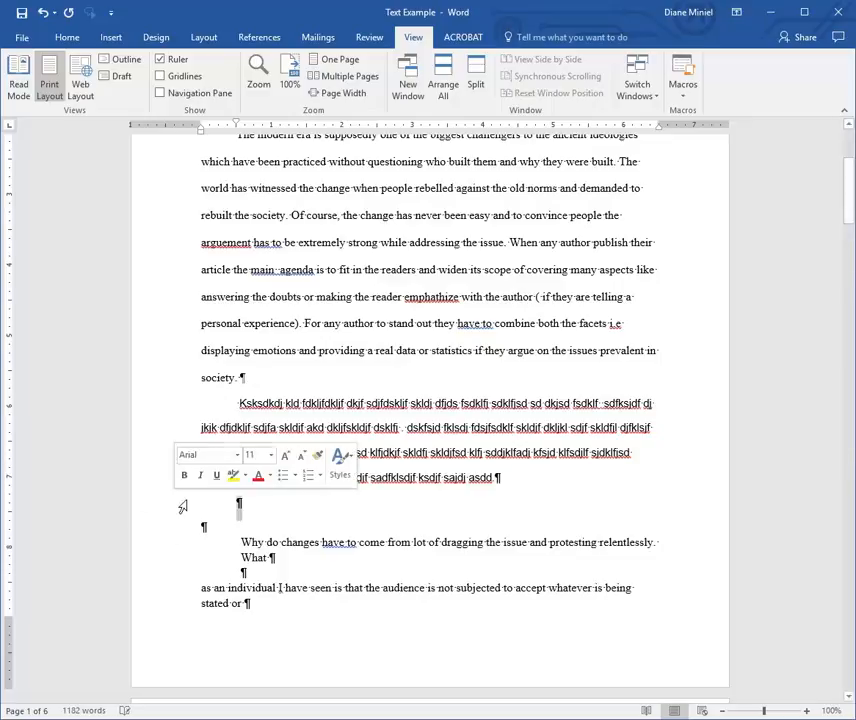
left_click(239, 506)
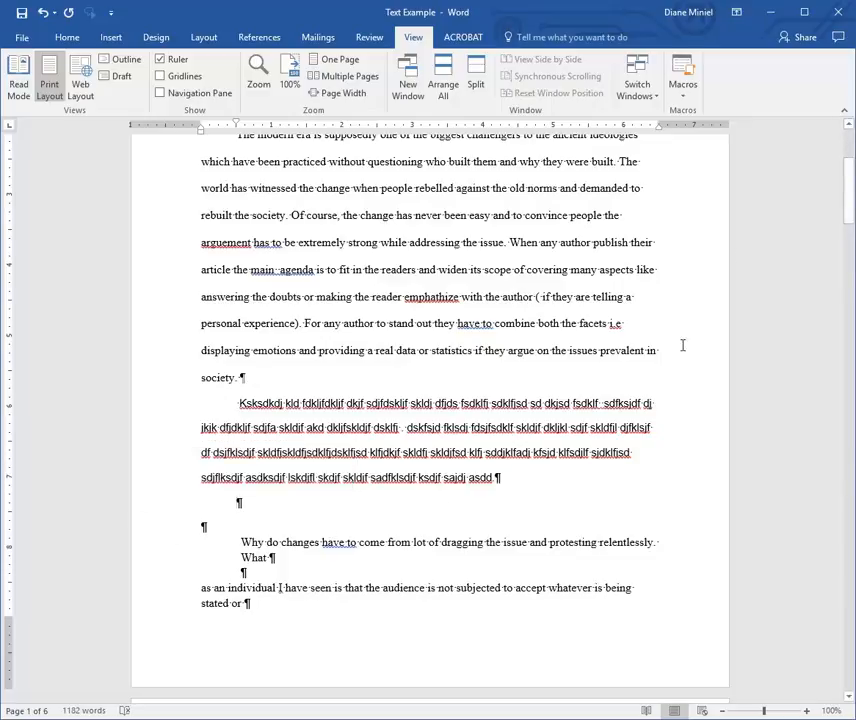
left_click_drag(848, 222, 850, 187)
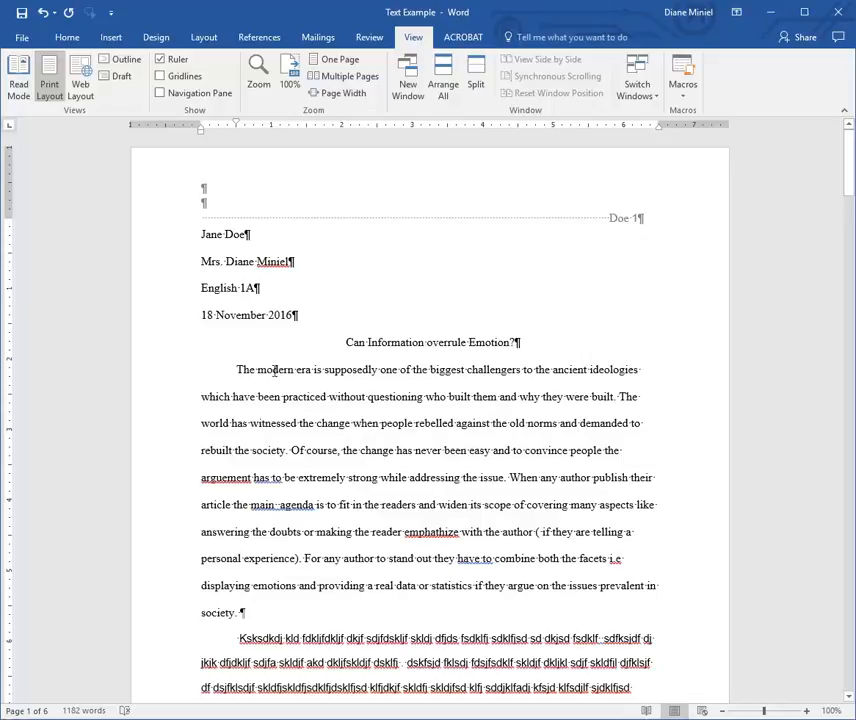
key("ctrl+z")
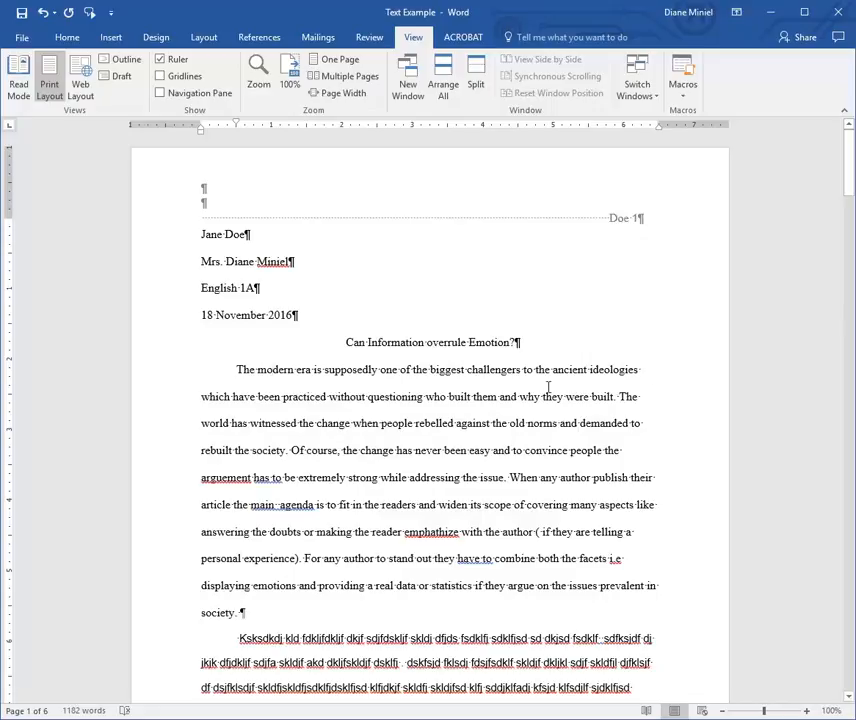
left_click(405, 432)
left_click(511, 477)
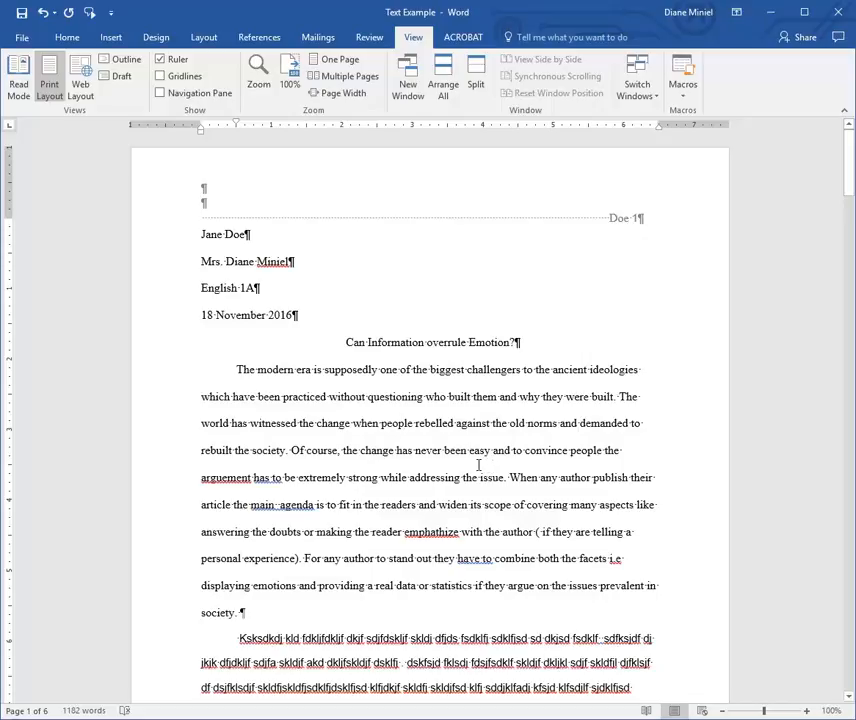